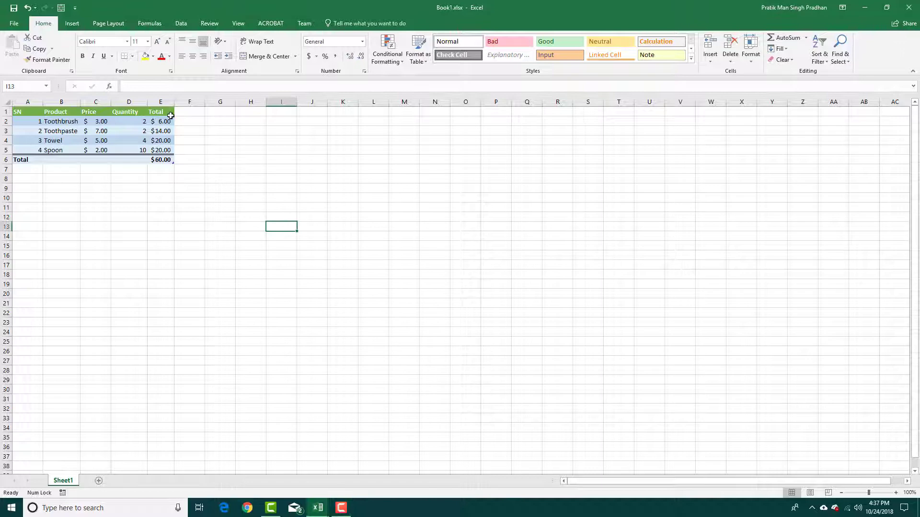
# Hide the Total column (column E) of the product table
pyautogui.click(161, 102)
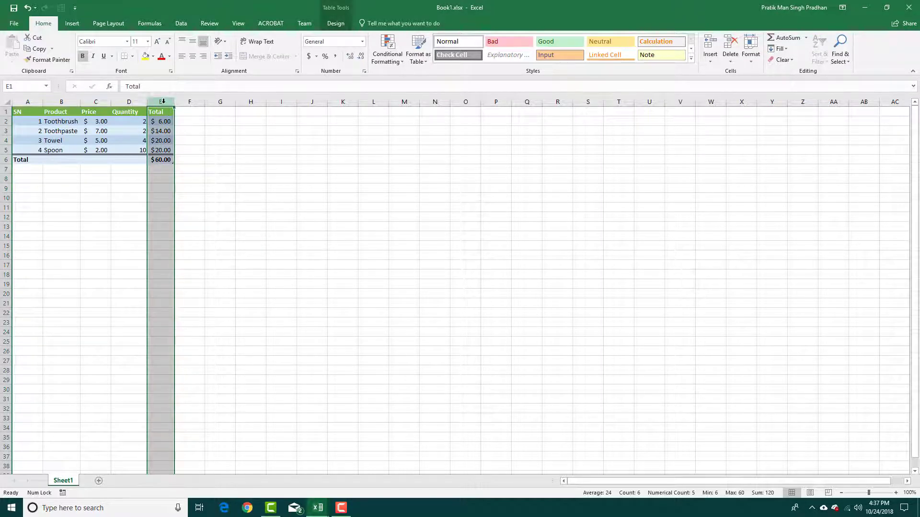
pyautogui.rightClick(162, 103)
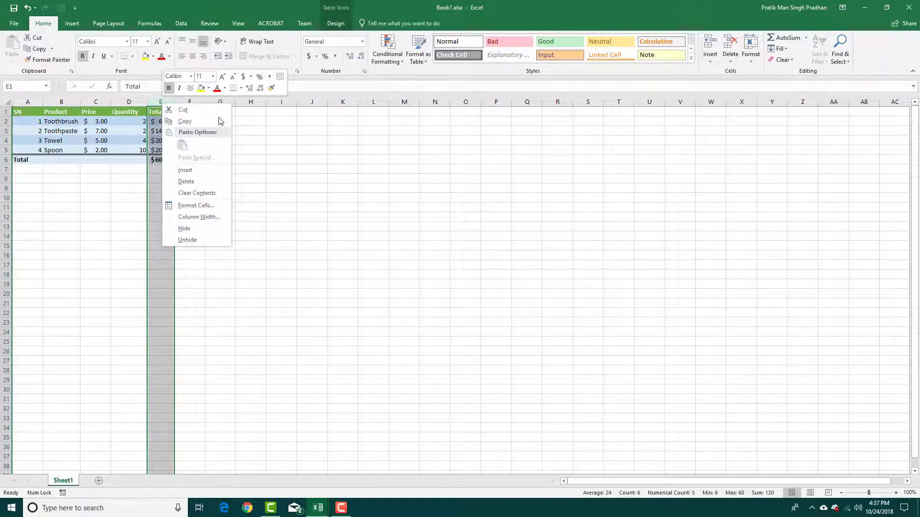
pyautogui.click(186, 230)
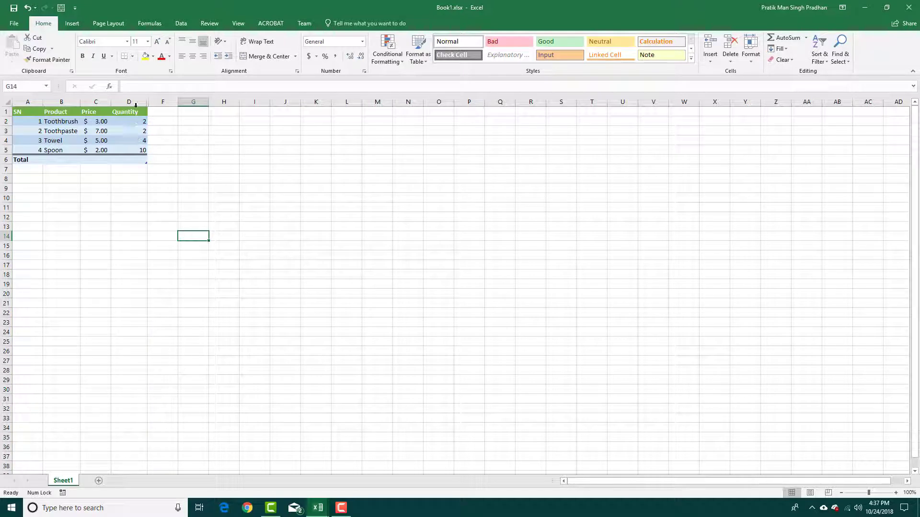
# Select the visible table range A1:D6, from SN to Quantity
pyautogui.moveTo(129, 102); pyautogui.dragTo(161, 103)
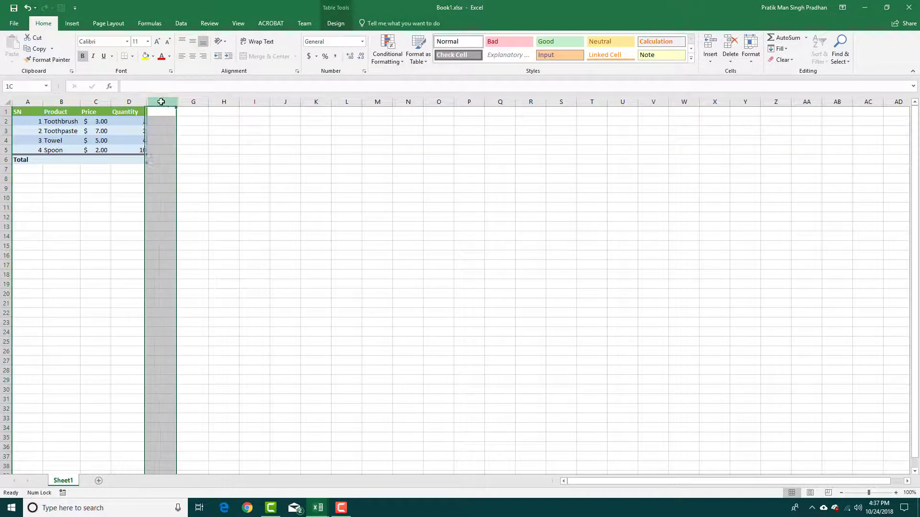
pyautogui.click(223, 159)
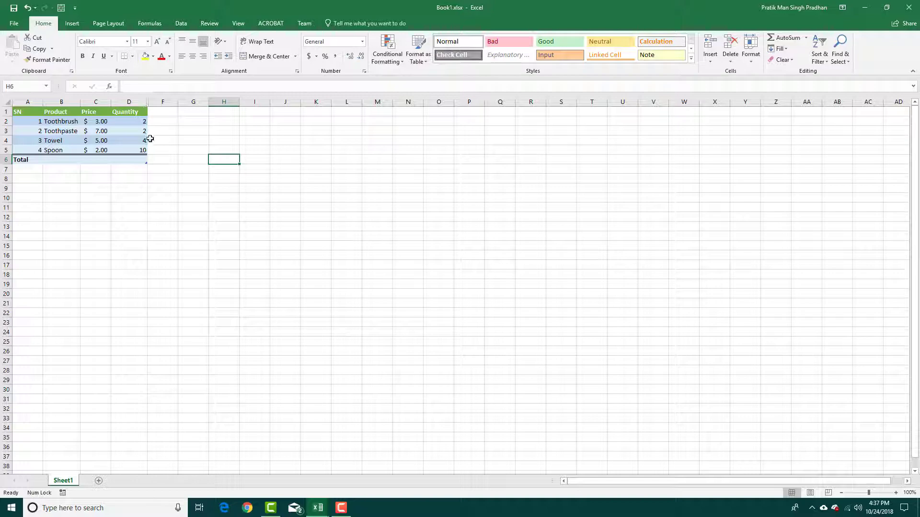
pyautogui.moveTo(132, 159); pyautogui.dragTo(21, 112)
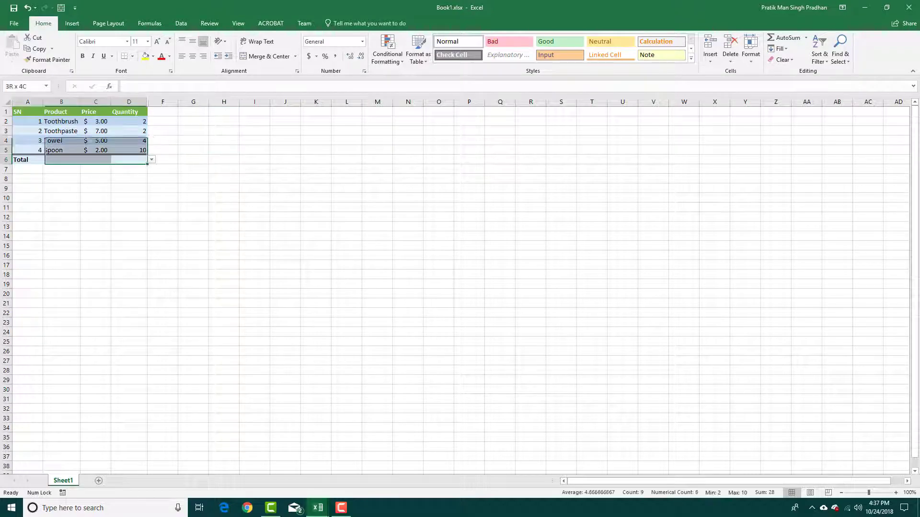
pyautogui.click(13, 23)
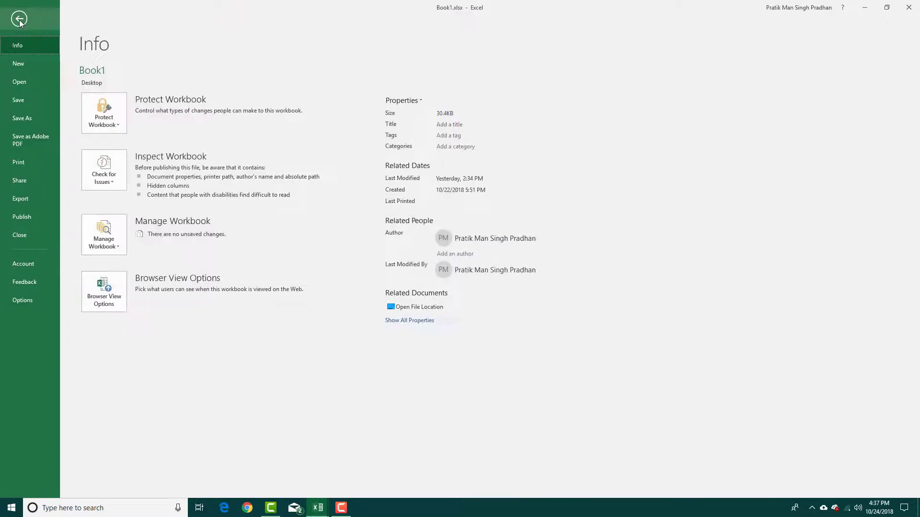
pyautogui.click(33, 165)
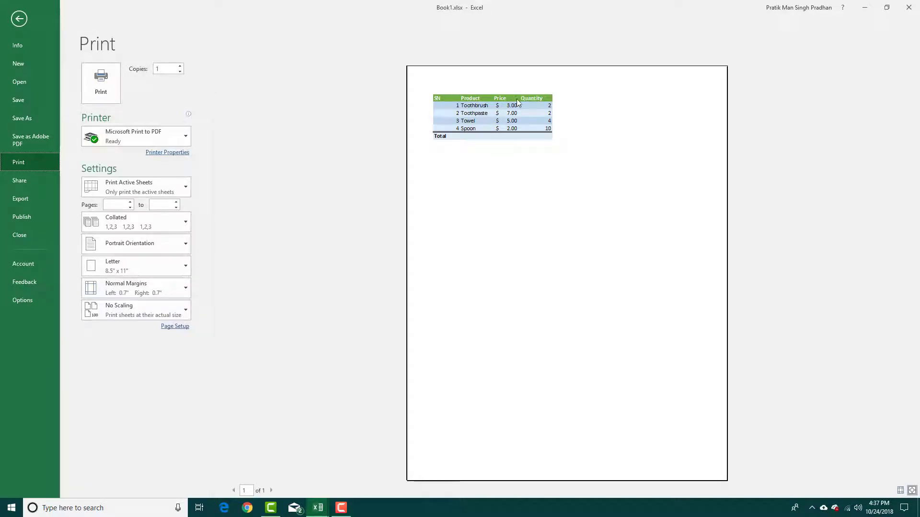
pyautogui.click(19, 18)
pyautogui.click(186, 185)
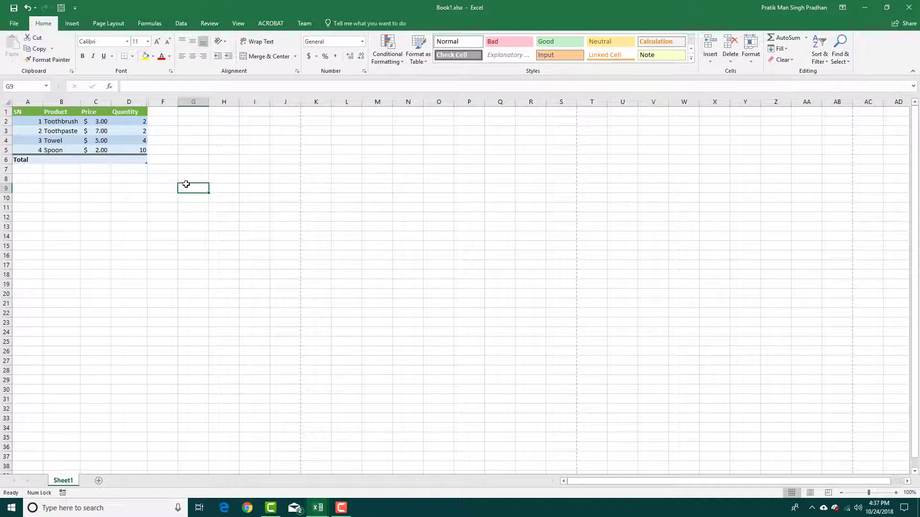
# Hide the Price (column C) and SN (column A) columns together
pyautogui.click(94, 104)
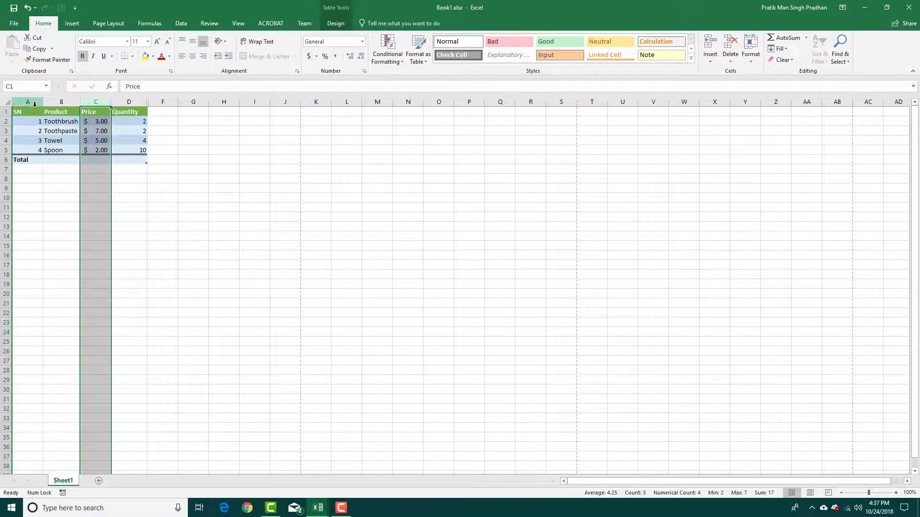
pyautogui.keyDown('ctrl'); pyautogui.click(34, 104); pyautogui.keyUp('ctrl')
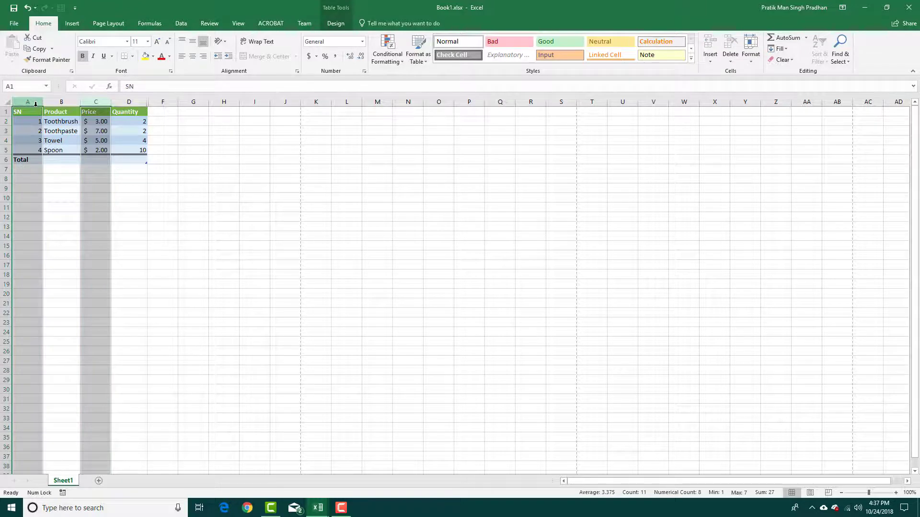
pyautogui.rightClick(35, 103)
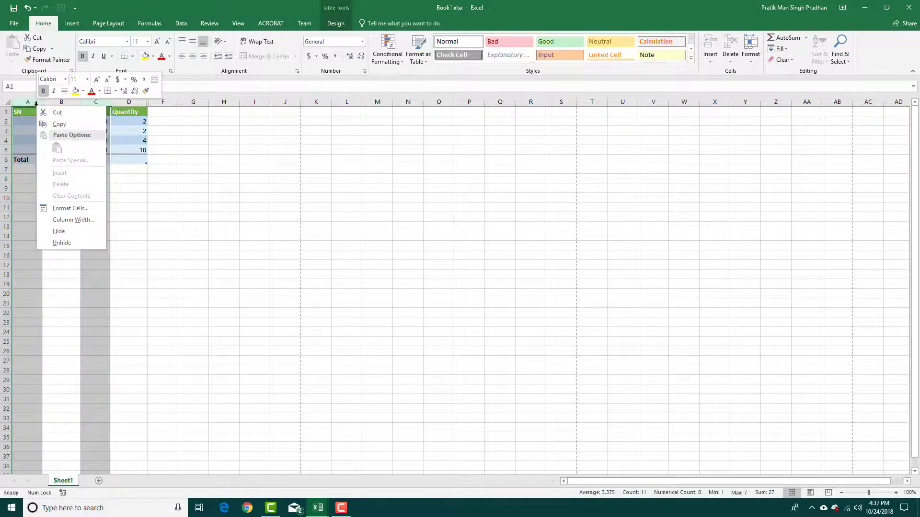
pyautogui.click(72, 230)
pyautogui.click(114, 216)
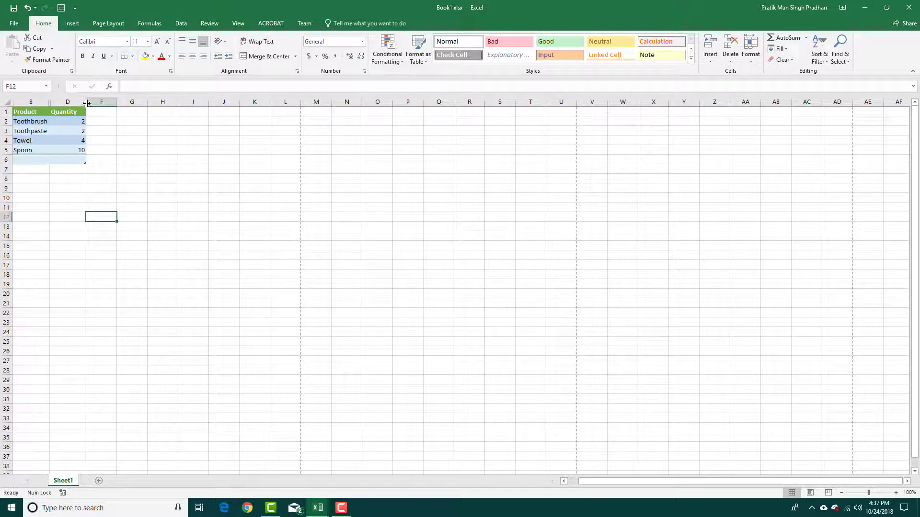
# Reveal column E (Total), then unhide SN and Price across the whole sheet
pyautogui.doubleClick(86, 103)
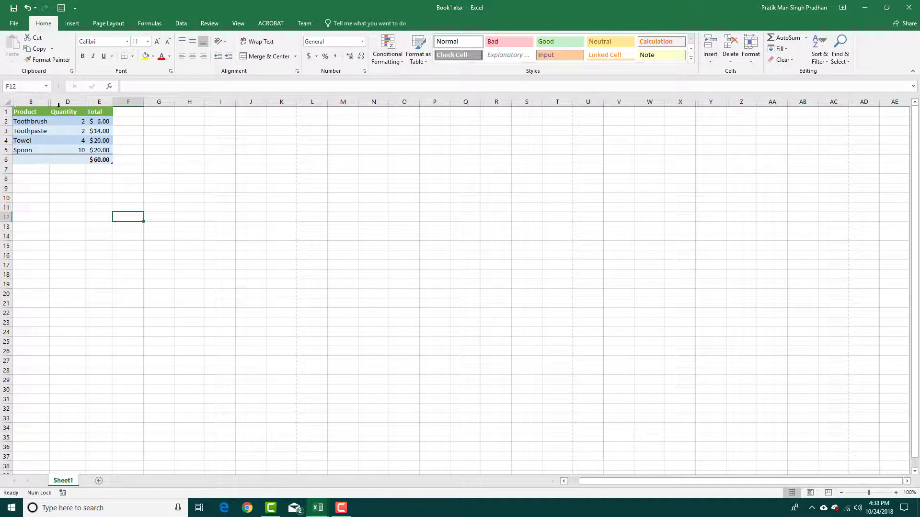
pyautogui.click(7, 103)
pyautogui.rightClick(20, 103)
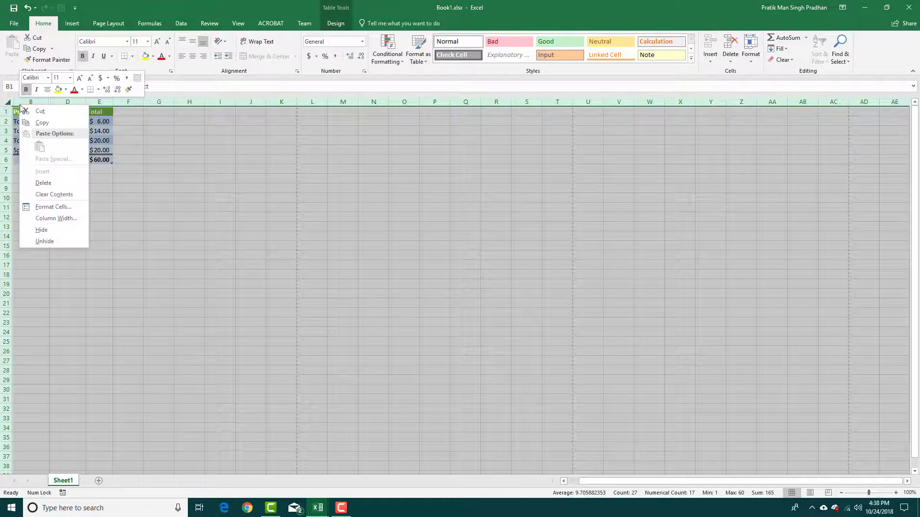
pyautogui.click(42, 243)
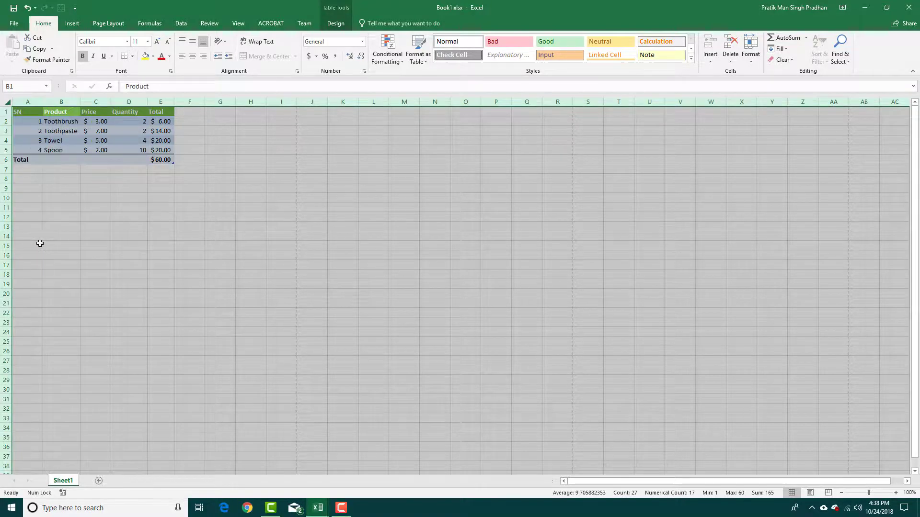
pyautogui.click(59, 226)
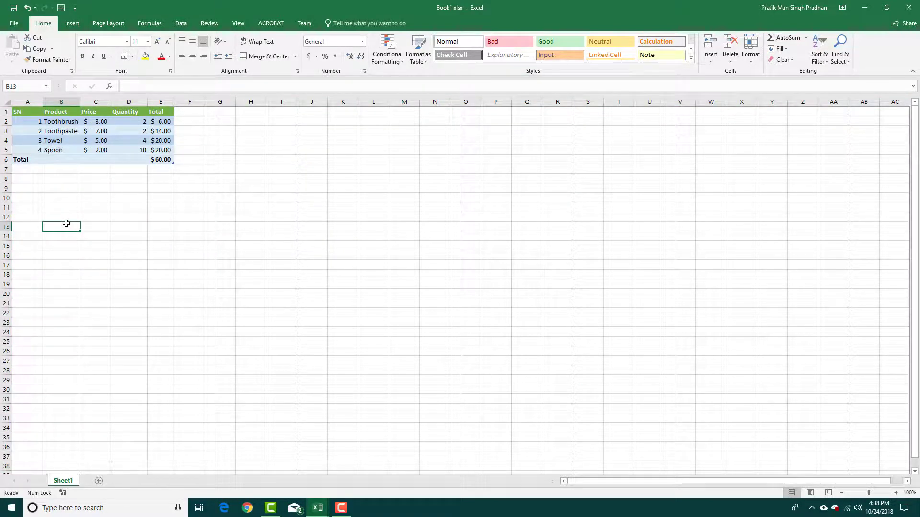
pyautogui.rightClick(6, 131)
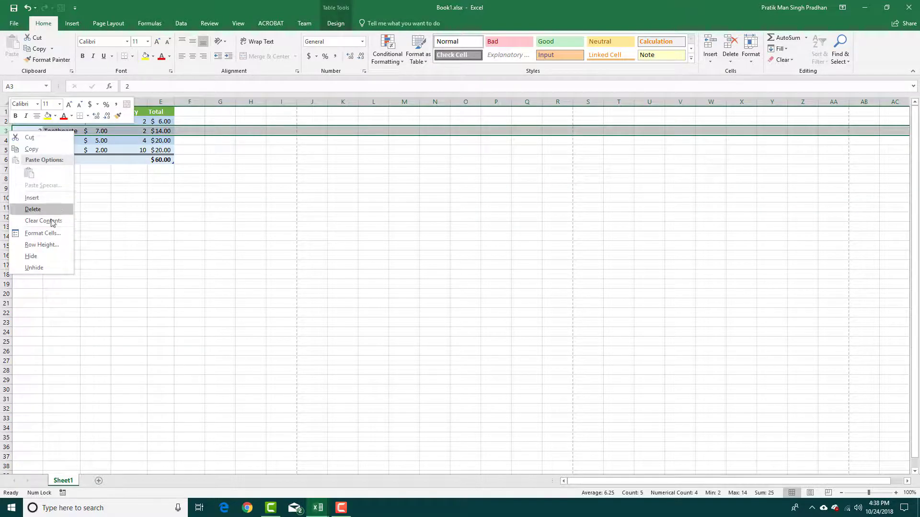
pyautogui.click(48, 257)
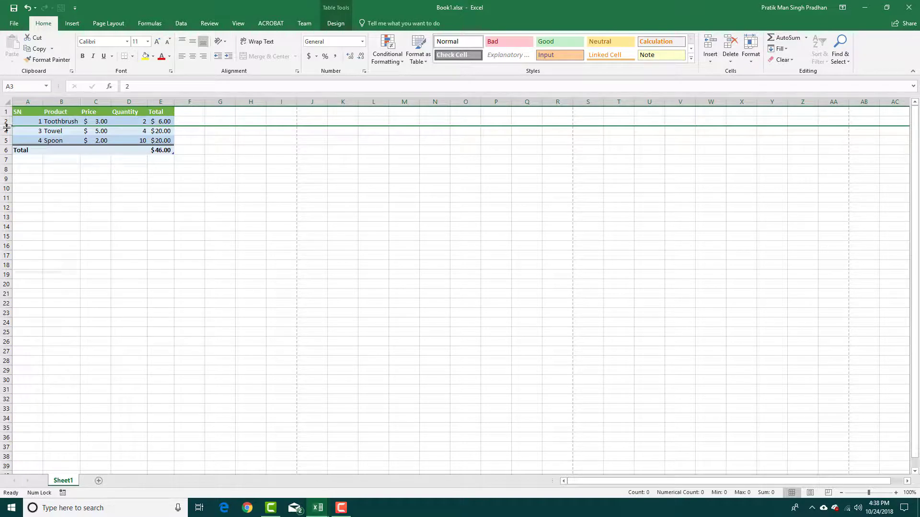
pyautogui.rightClick(6, 127)
pyautogui.press('Escape')
pyautogui.rightClick(9, 126)
pyautogui.click(42, 265)
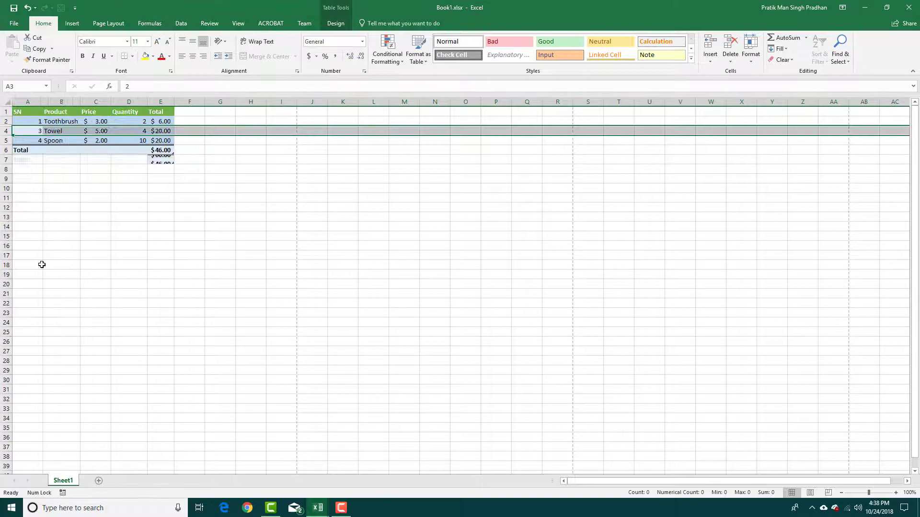
pyautogui.click(133, 216)
pyautogui.click(347, 186)
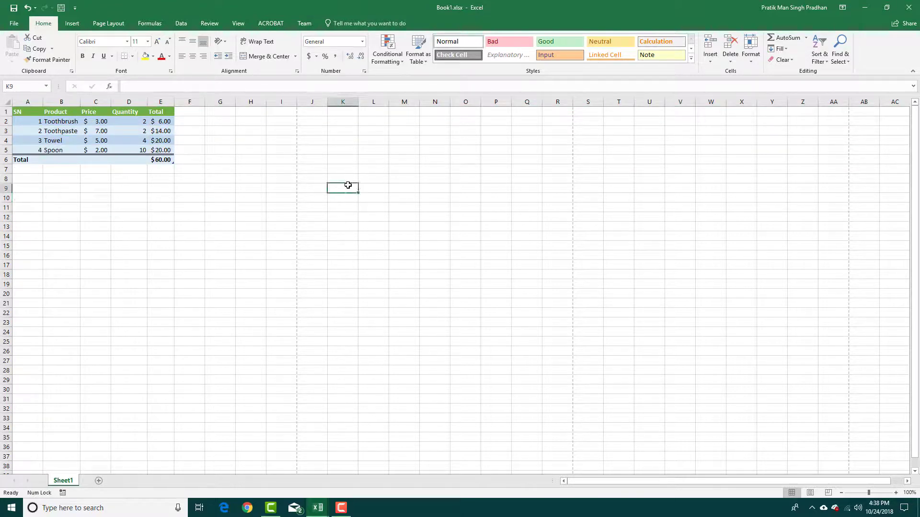